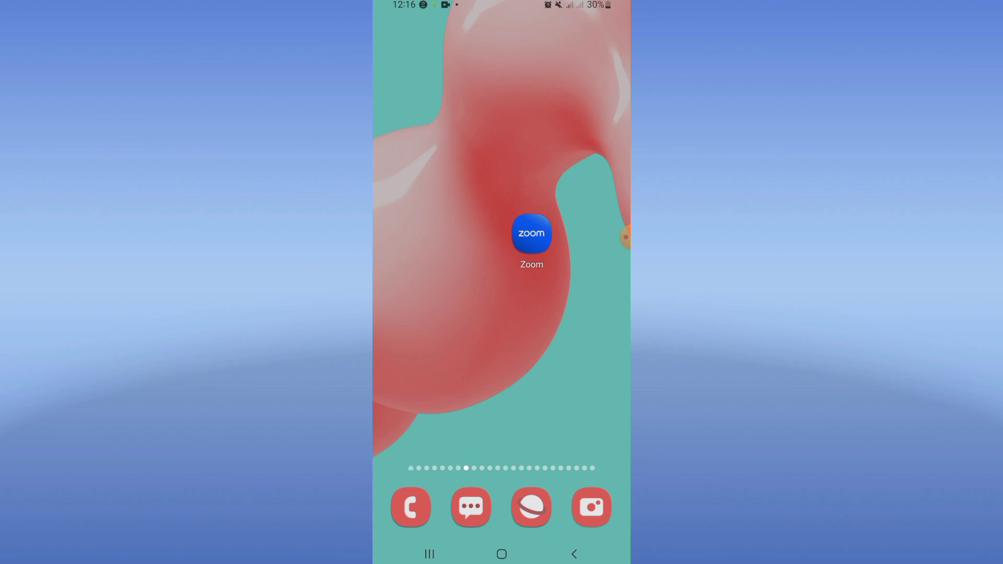
# Search 'zoom' in Settings > Apps and clear Zoom's cache from its Storage page.
pyautogui.moveTo(501, 470); pyautogui.dragTo(502, 235)
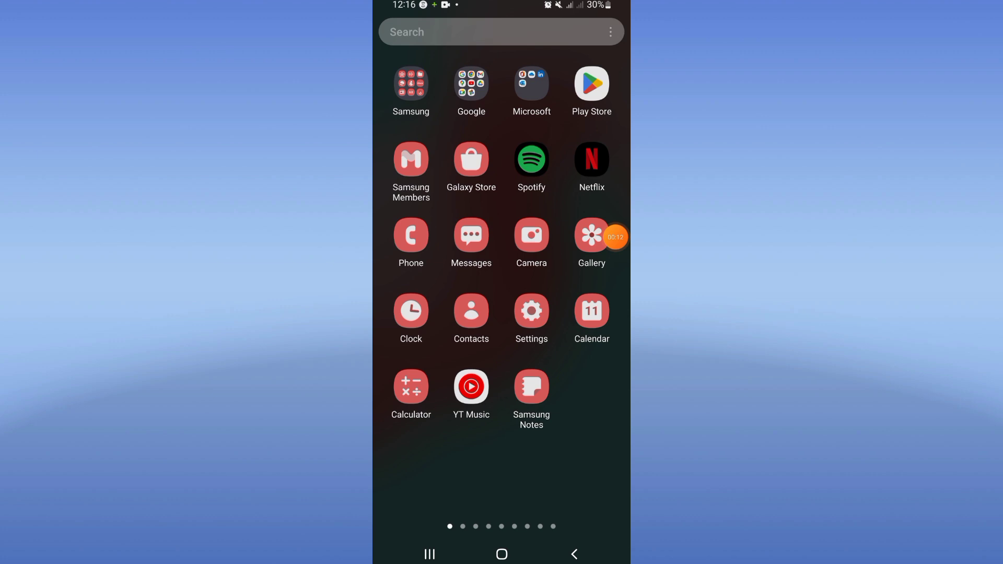
pyautogui.click(531, 311)
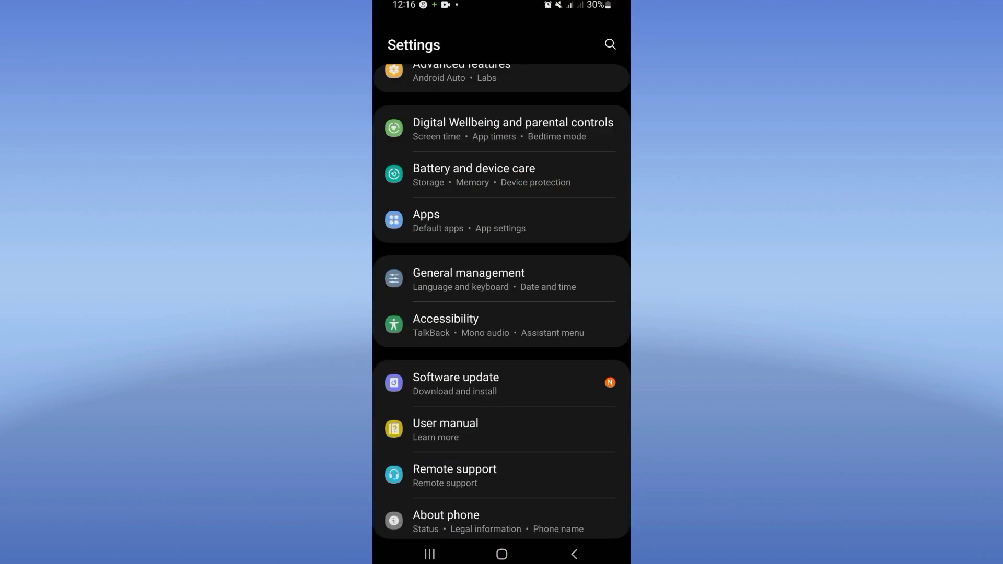
pyautogui.click(501, 220)
pyautogui.click(590, 45)
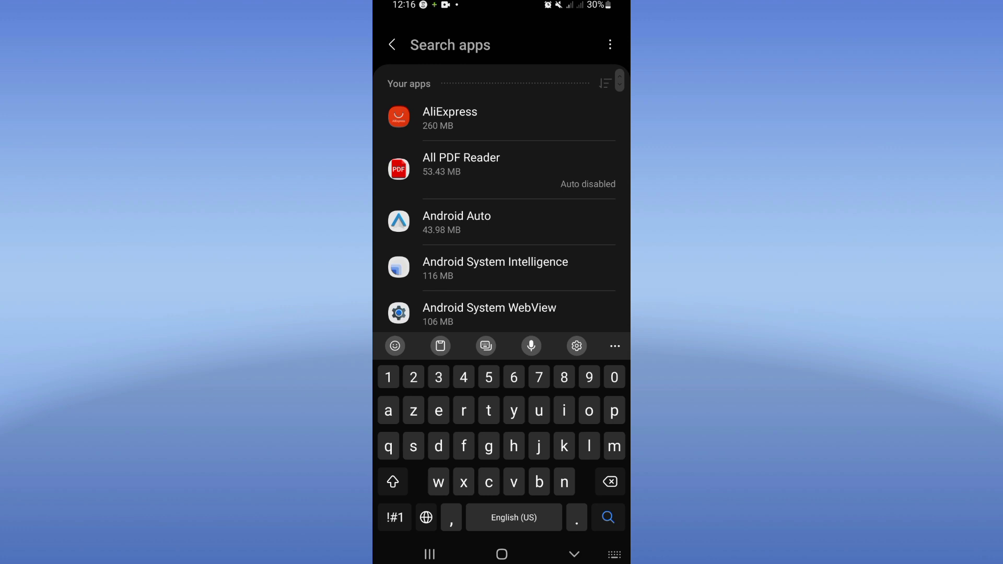
pyautogui.write('zoom')
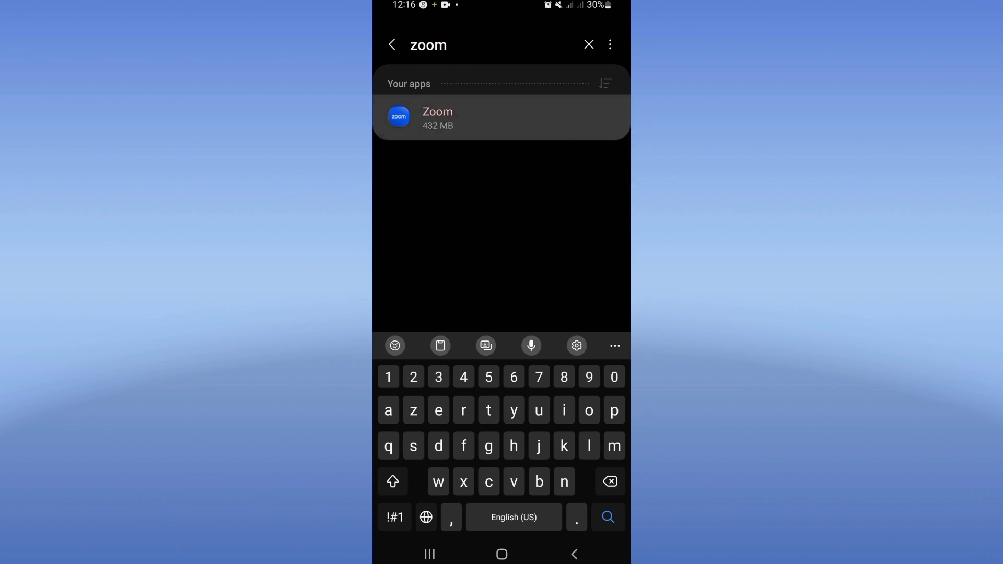
pyautogui.click(501, 117)
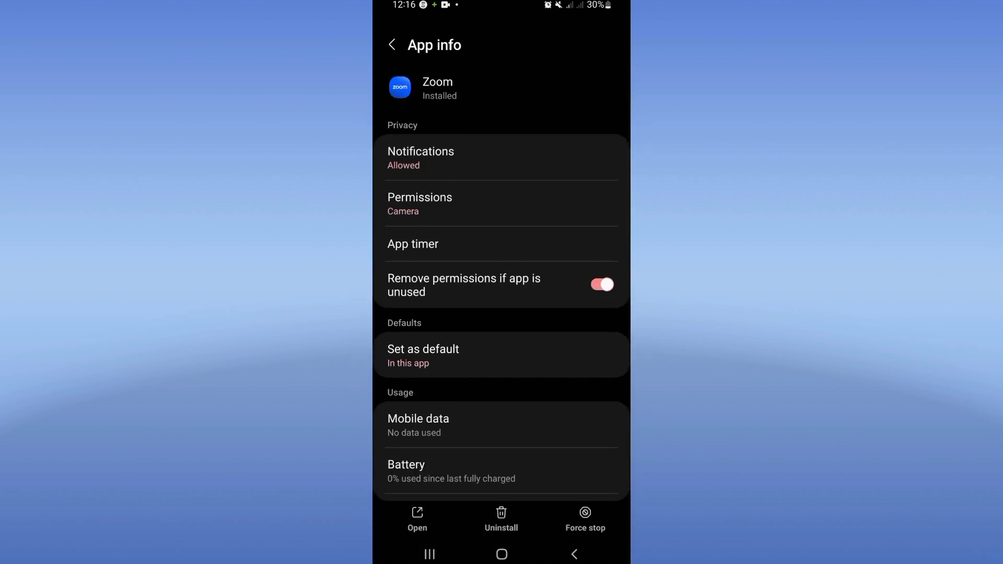
pyautogui.scroll(-5, 501, 313)
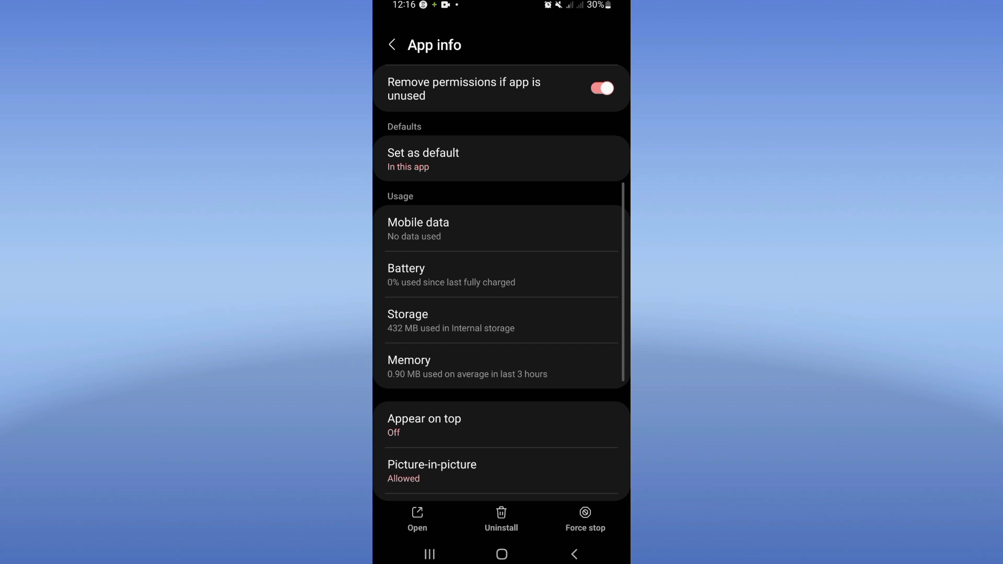
pyautogui.click(502, 298)
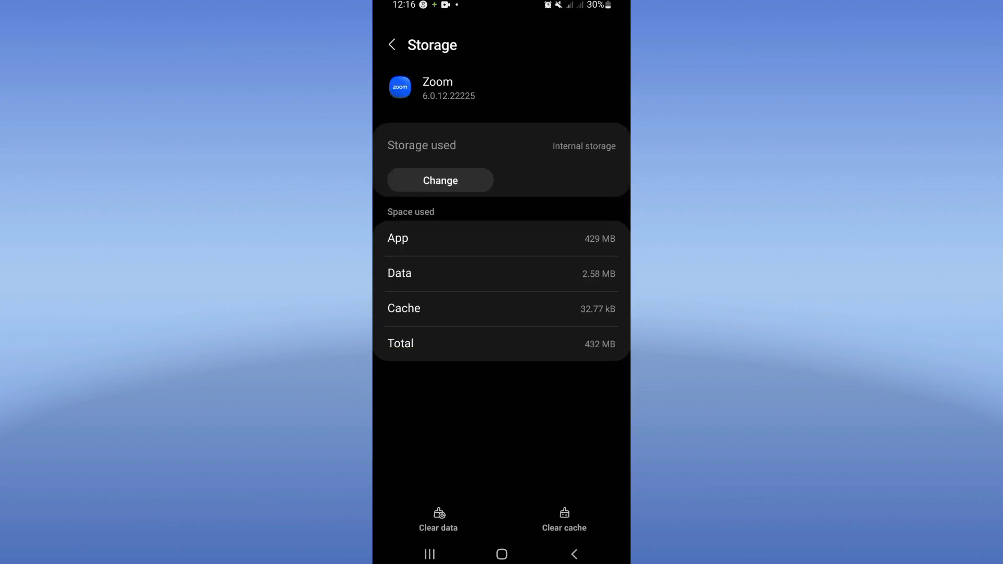
pyautogui.click(564, 520)
# Force-stop Zoom from its App info page, then go Home and open the app drawer.
pyautogui.click(574, 554)
pyautogui.click(585, 520)
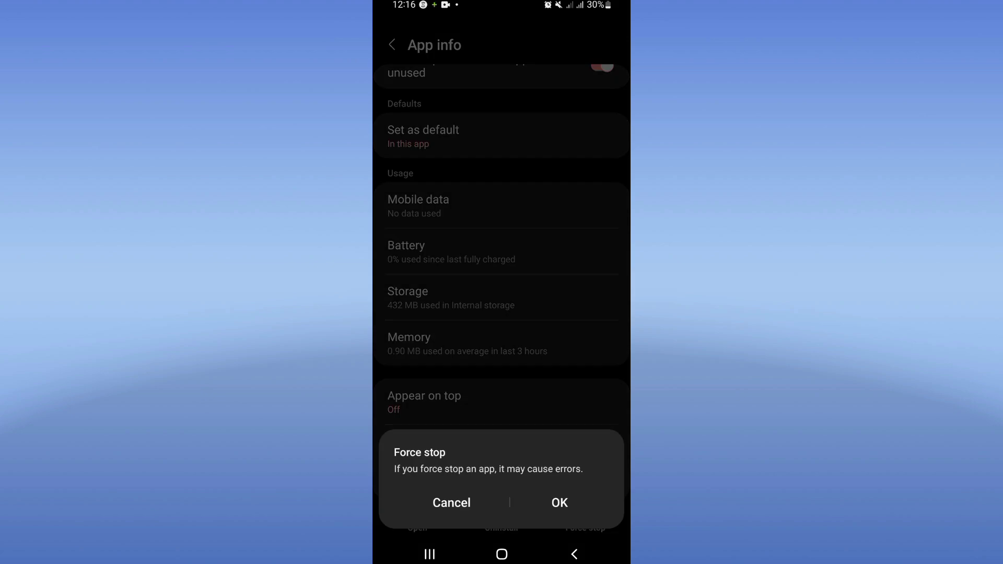
pyautogui.click(560, 503)
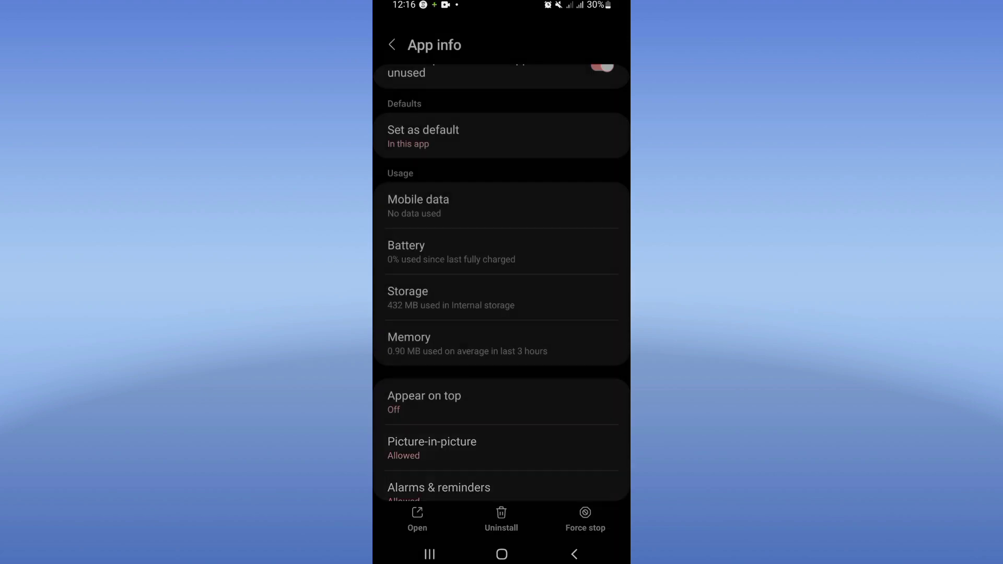
pyautogui.click(502, 554)
pyautogui.moveTo(386, 307); pyautogui.dragTo(386, 158)
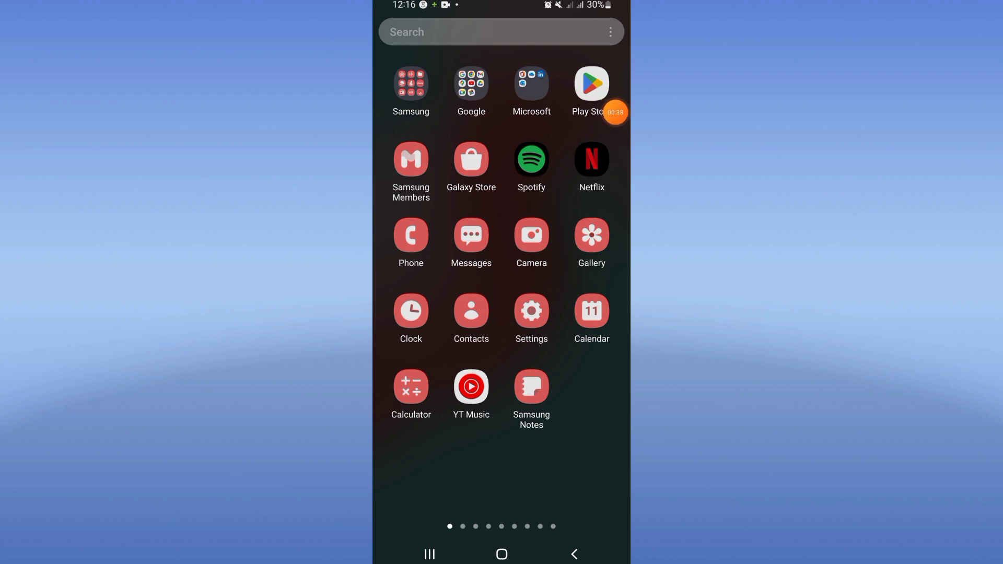
# Close the app drawer, then show and dismiss the power menu without restarting.
pyautogui.press('Escape')
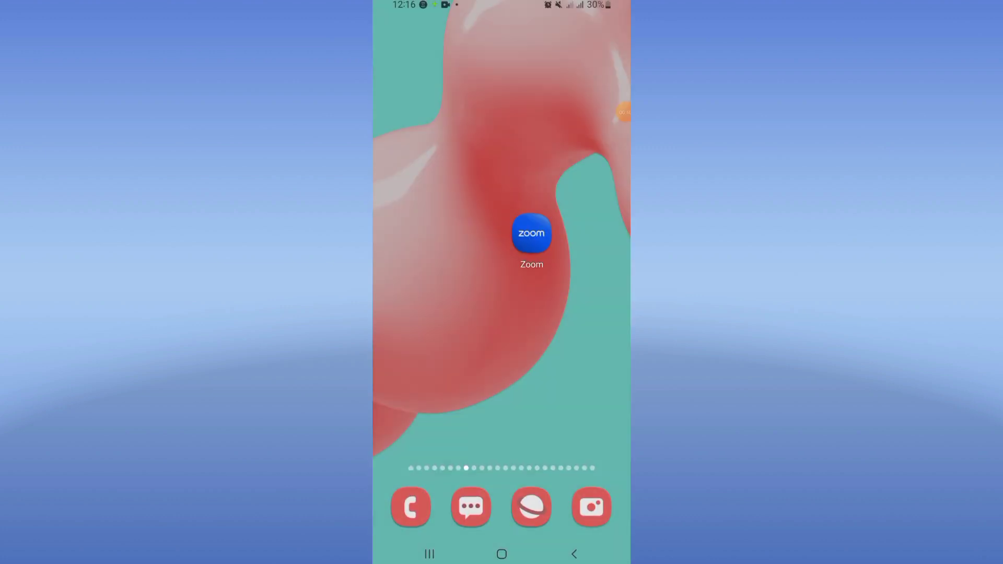
pyautogui.press('XF86PowerOff')
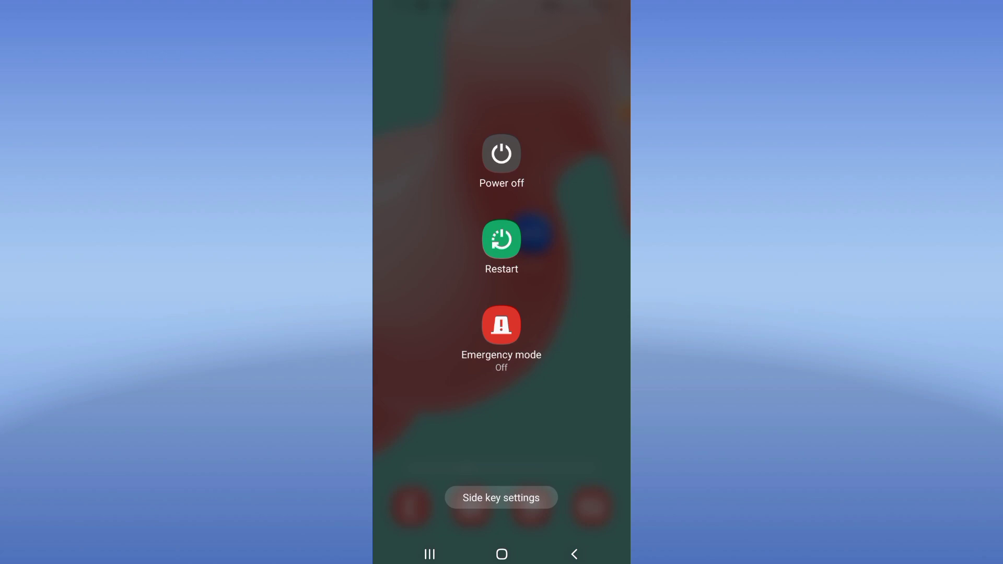
pyautogui.press('Escape')
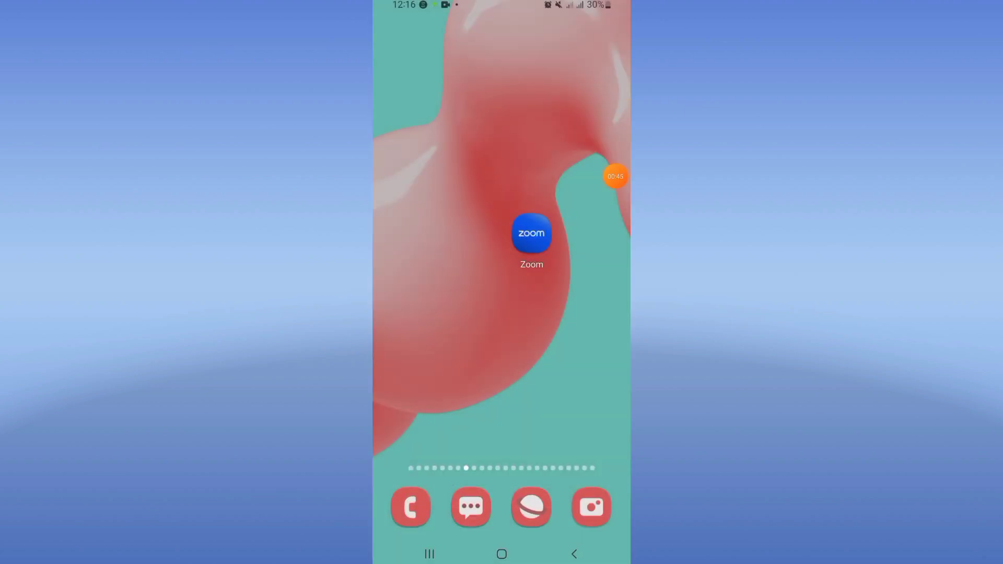
pyautogui.moveTo(615, 176); pyautogui.dragTo(614, 231)
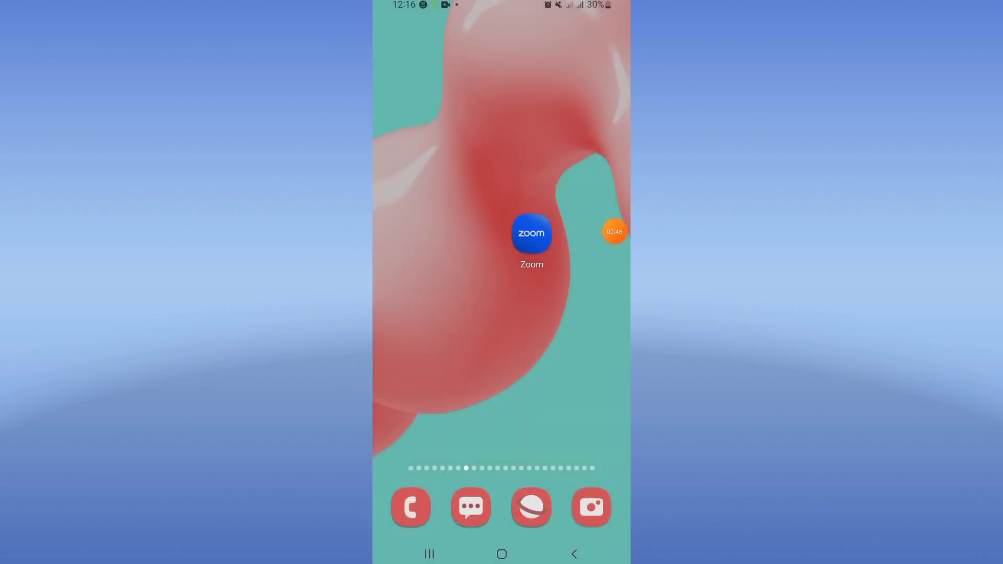